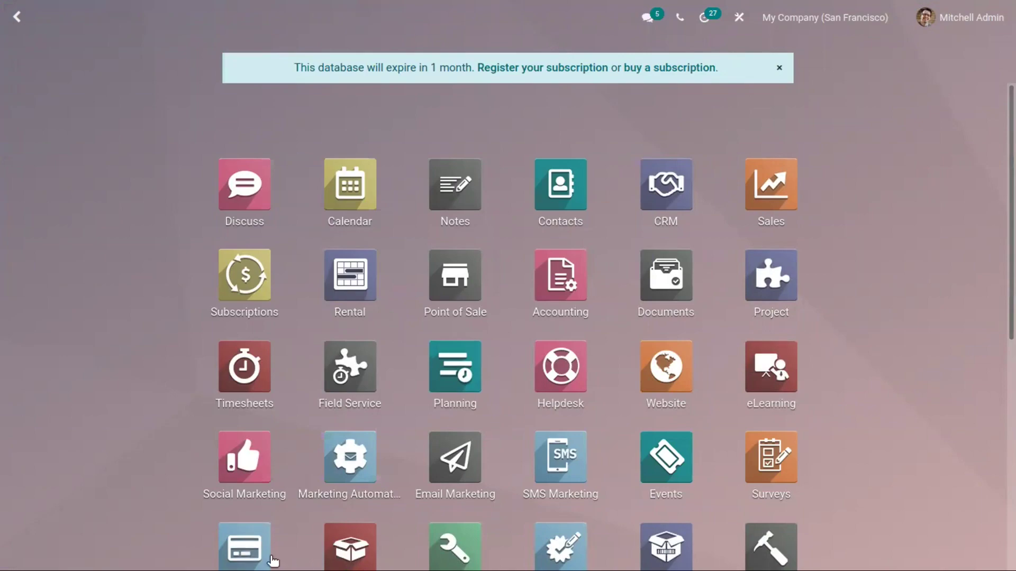
# Enable Reception Report and Show Reception Report at Validation in Inventory settings, and save.
pyautogui.click(320, 540)
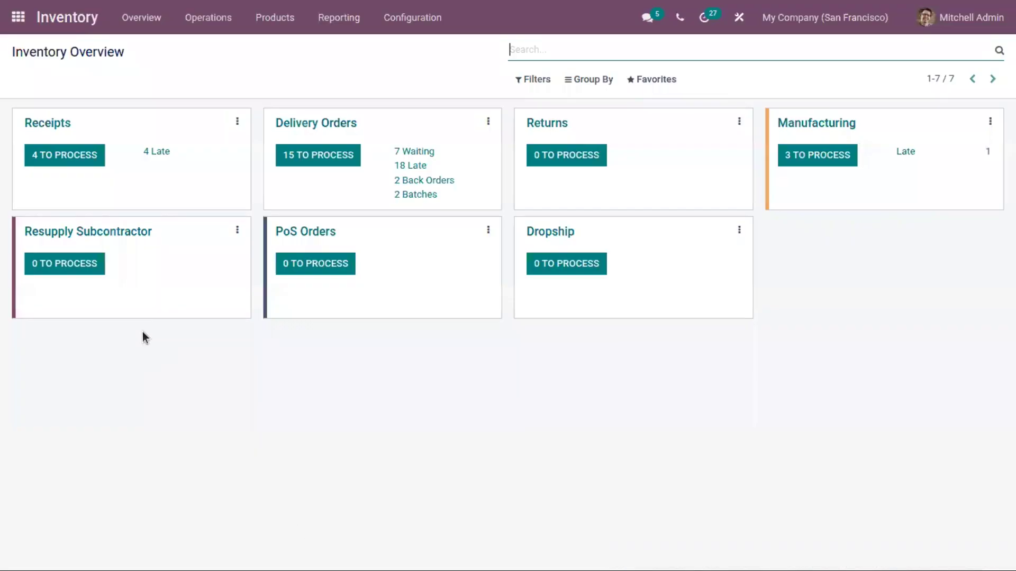
pyautogui.click(398, 17)
pyautogui.click(408, 47)
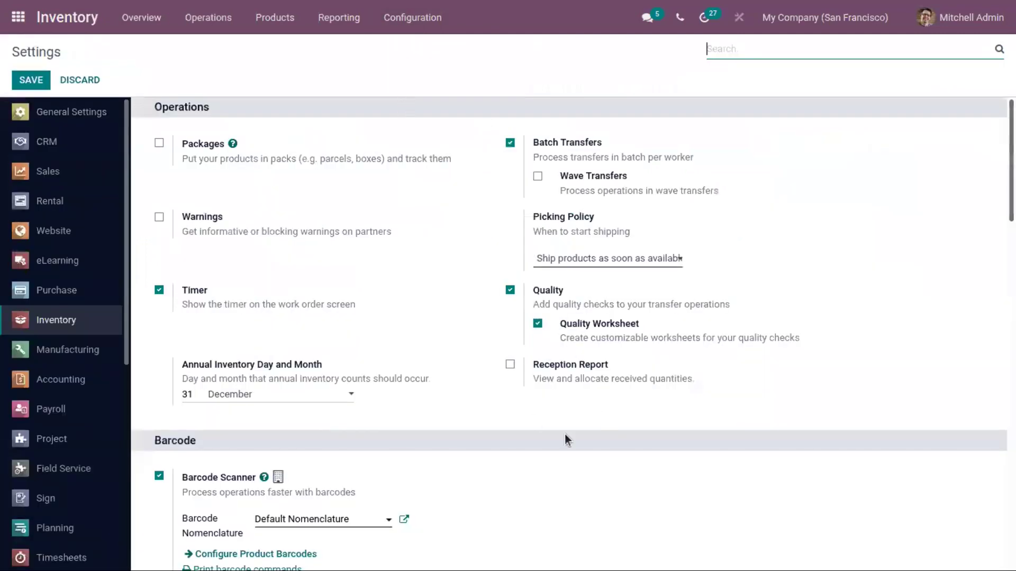
pyautogui.click(510, 364)
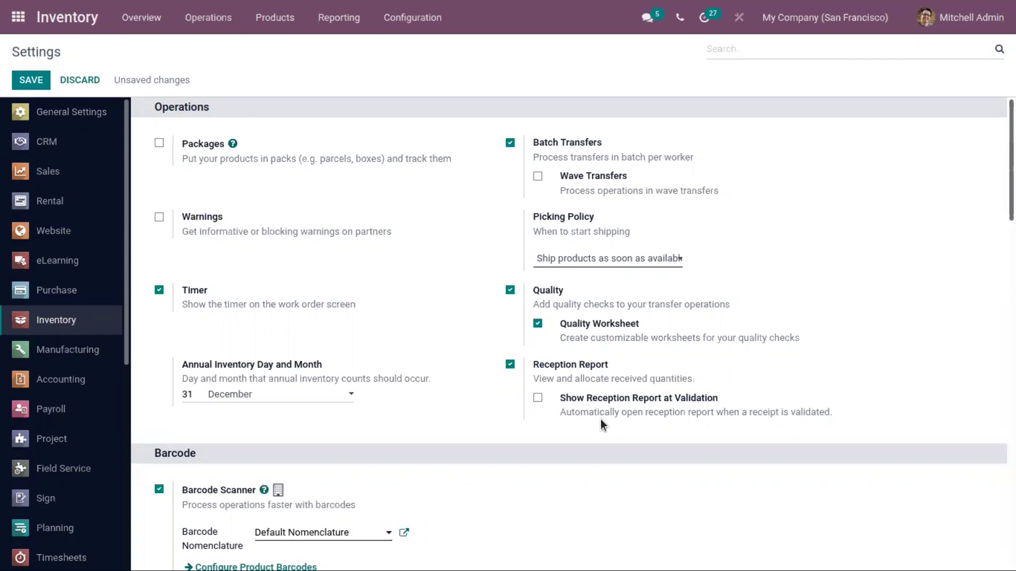
pyautogui.click(536, 399)
pyautogui.click(18, 83)
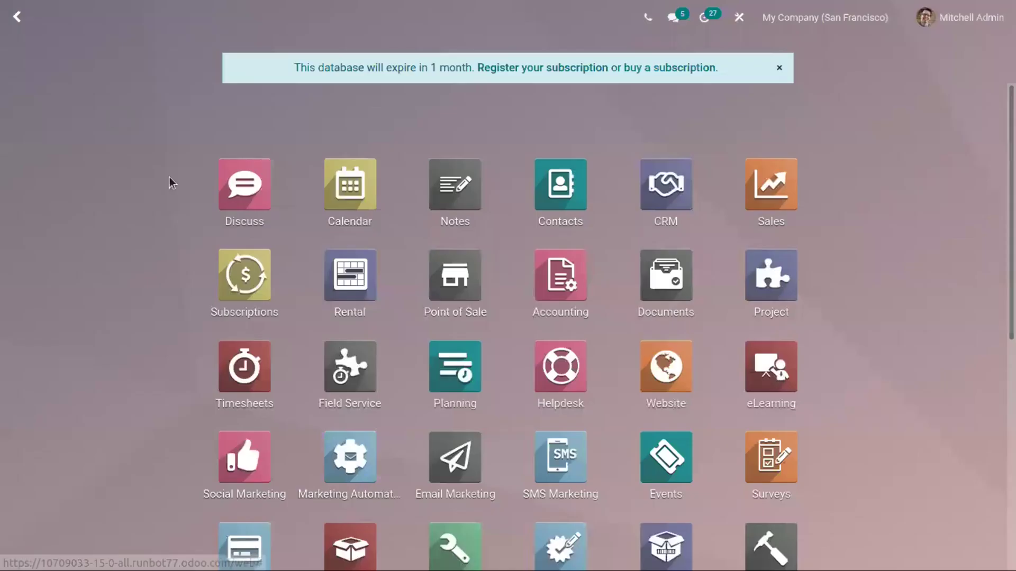
# Create and confirm P00016 for 4 [E-COM11] Cabinet with Doors at 120.50 each.
pyautogui.click(221, 541)
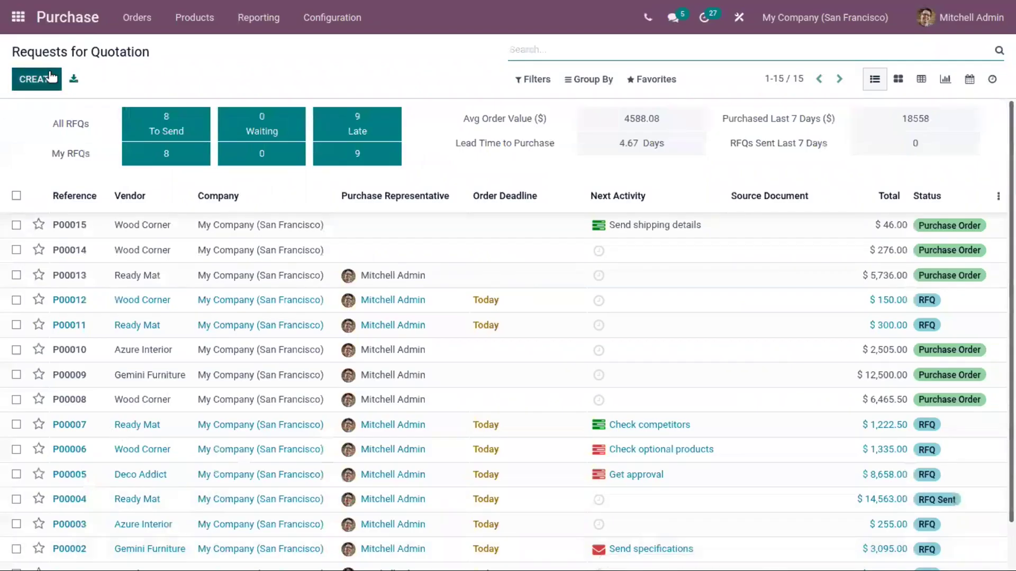
pyautogui.click(43, 84)
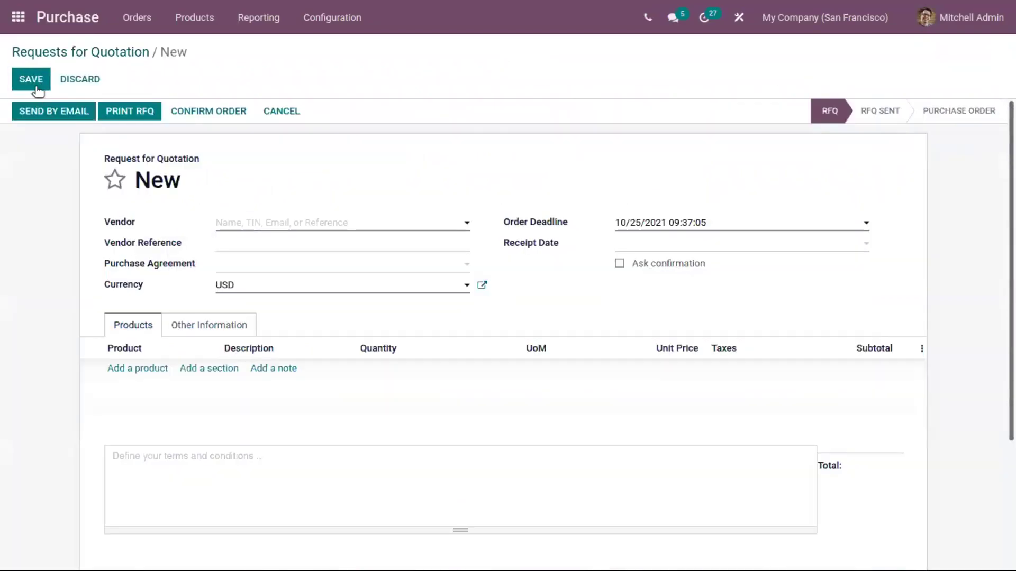
pyautogui.click(251, 223)
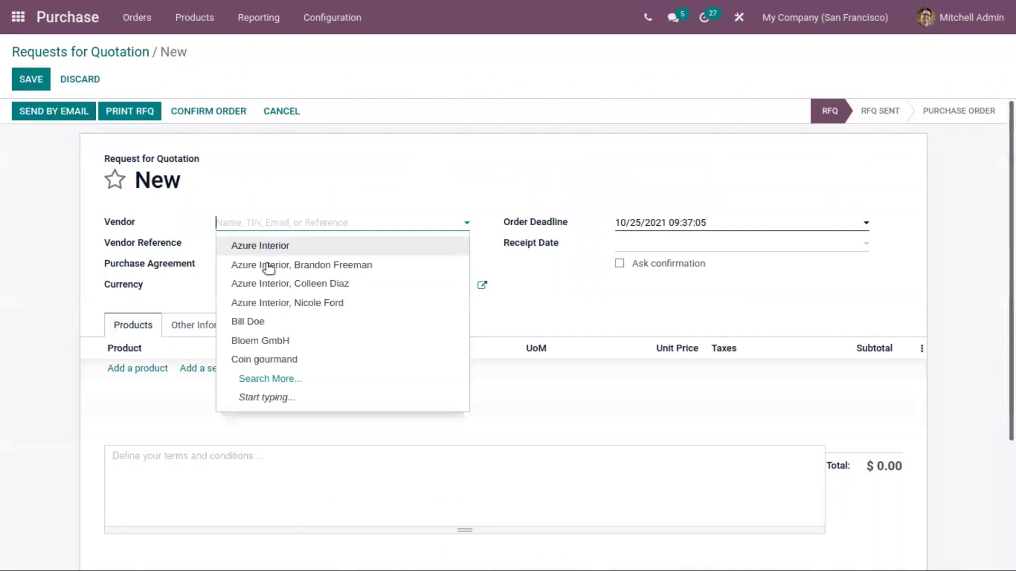
pyautogui.click(292, 324)
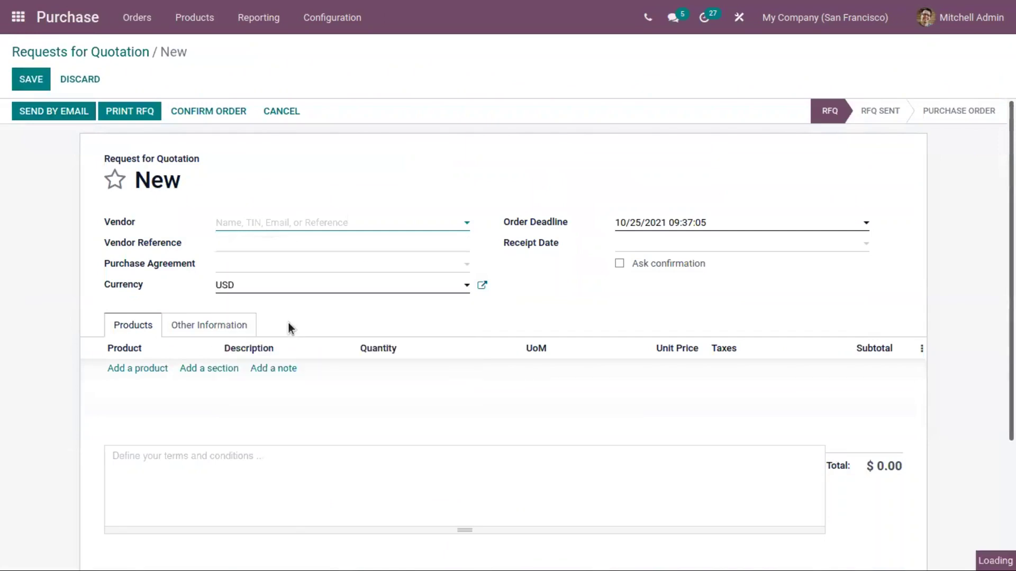
pyautogui.click(144, 371)
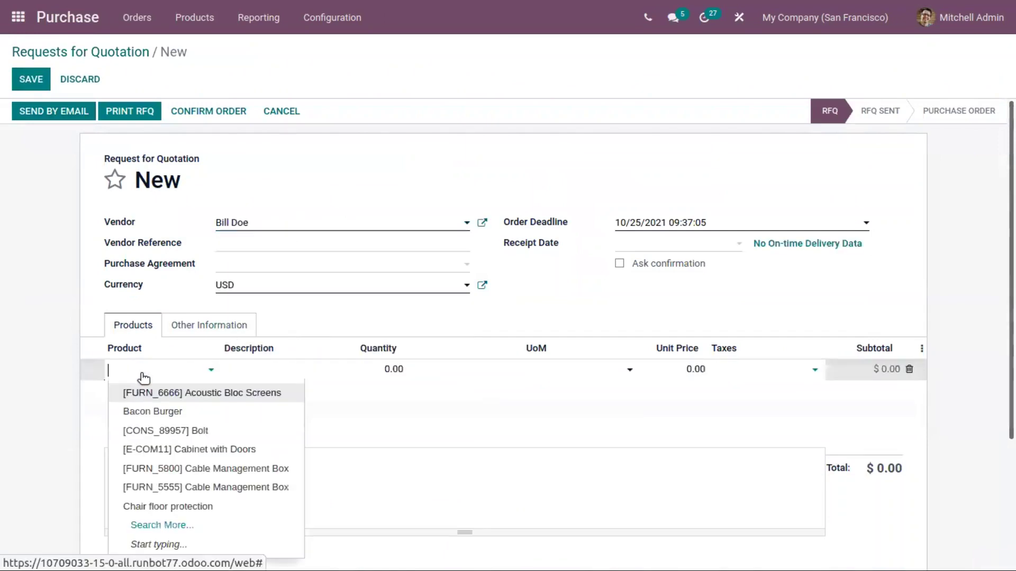
pyautogui.click(215, 449)
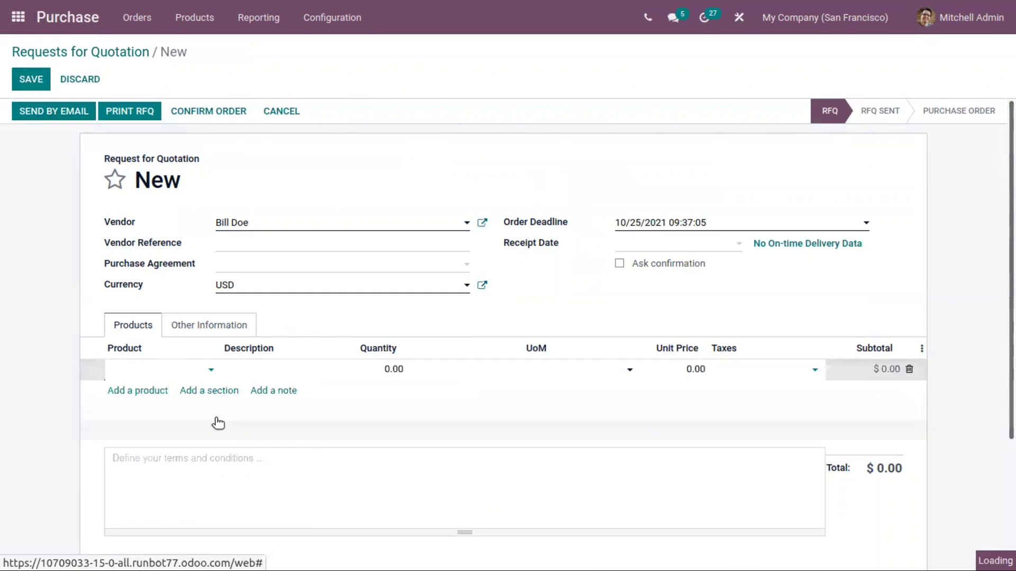
pyautogui.click(385, 369)
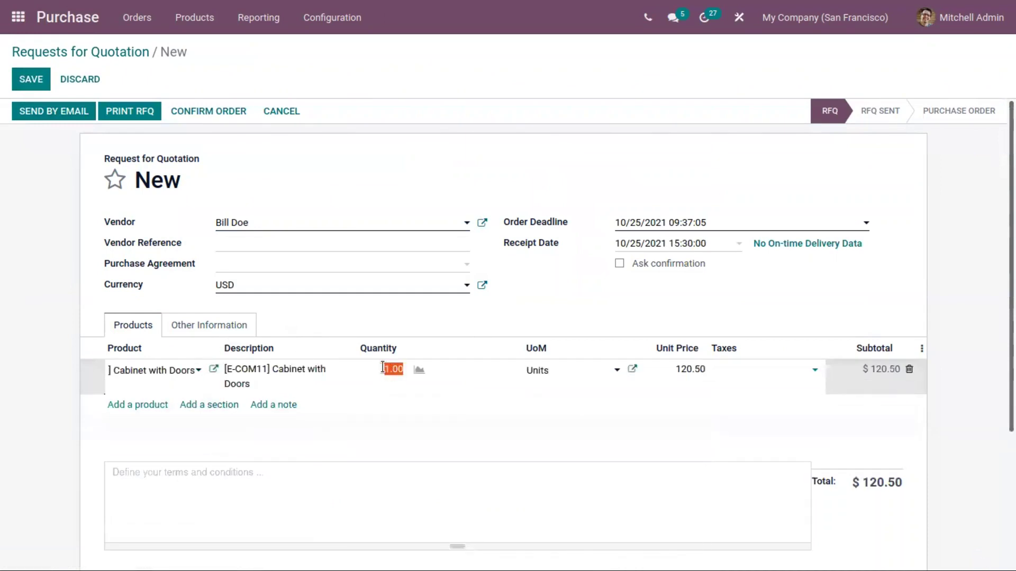
pyautogui.write('4')
pyautogui.click(201, 111)
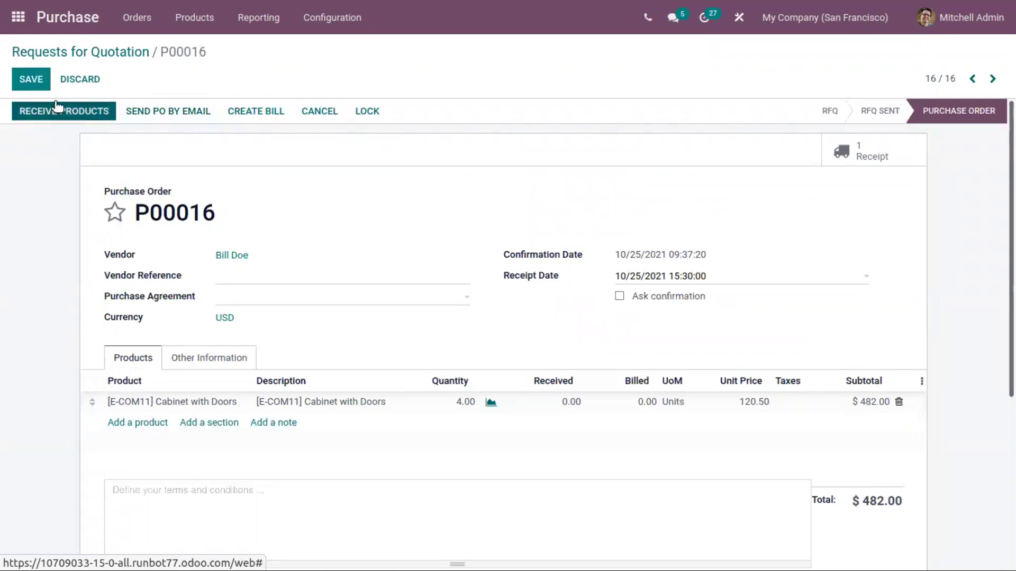
pyautogui.click(490, 404)
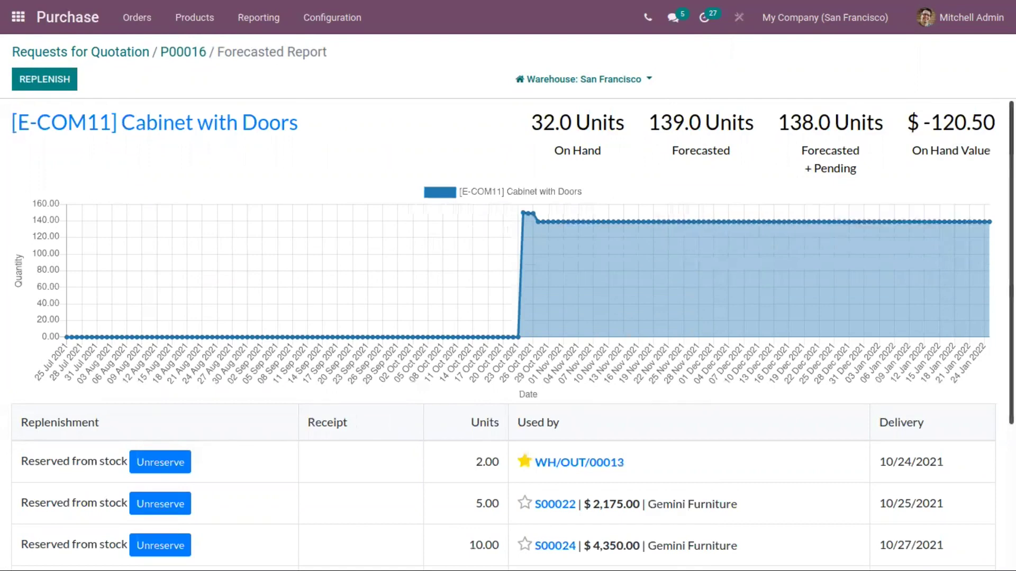
pyautogui.scroll(-3, 513, 333)
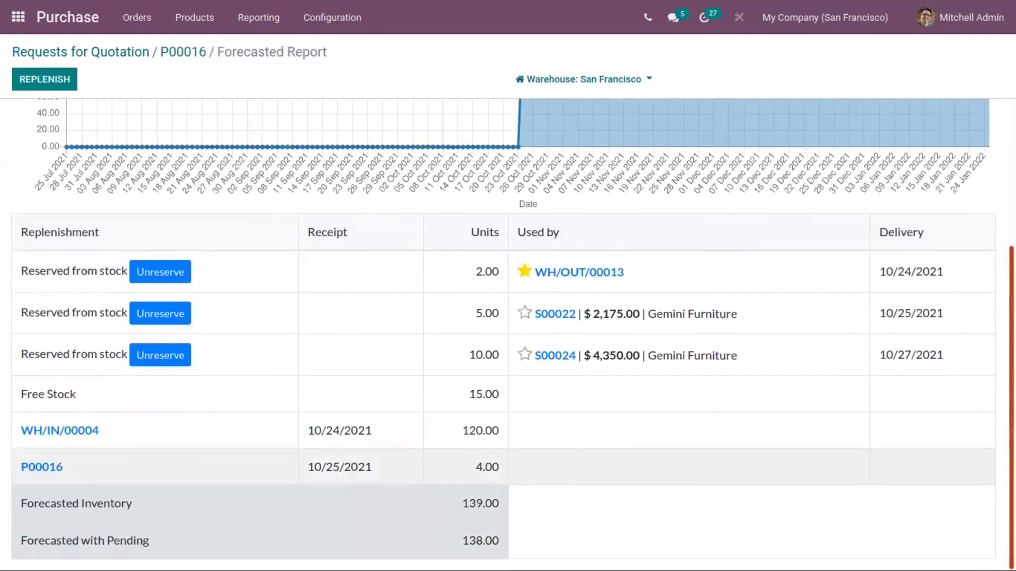
pyautogui.scroll(1, 512, 334)
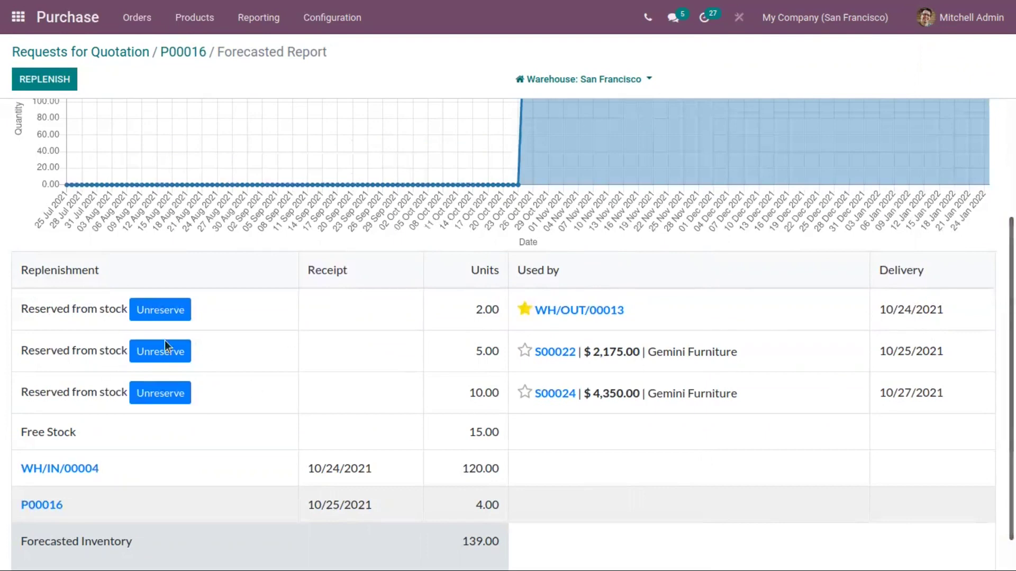
pyautogui.click(183, 52)
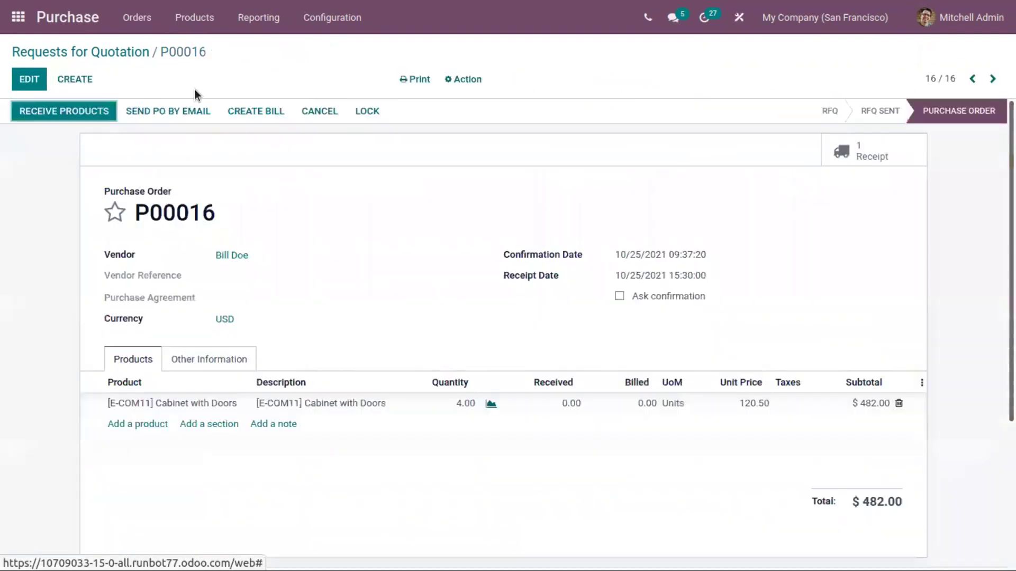
# Validate receipt WH/IN/00011, processing all four cabinets as an immediate transfer.
pyautogui.click(74, 112)
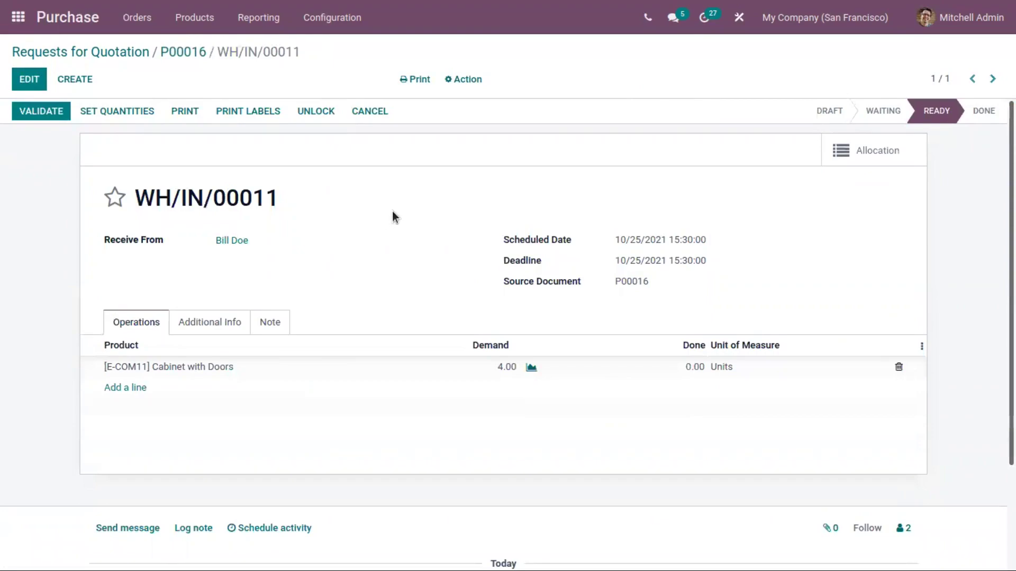
pyautogui.click(45, 111)
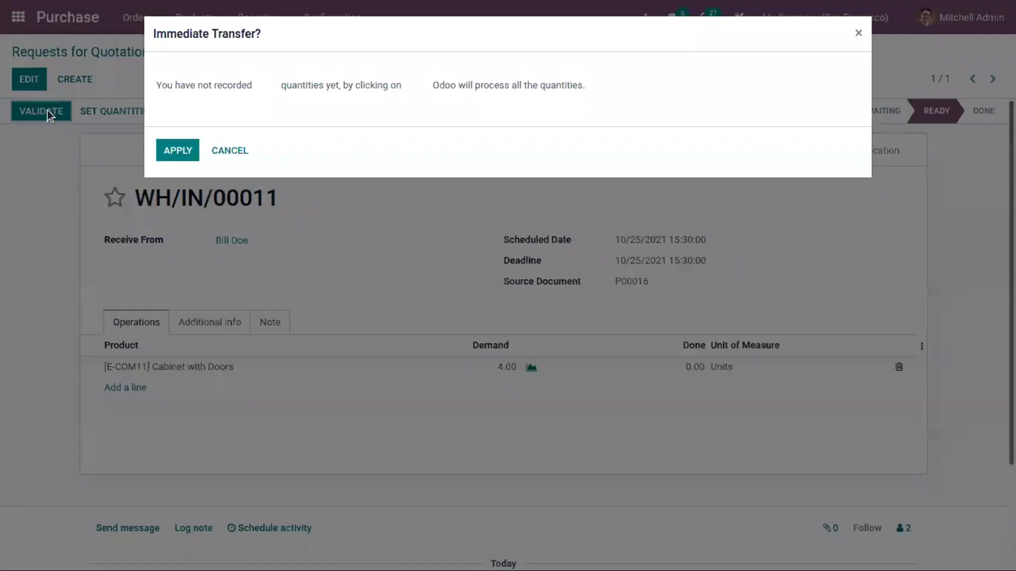
pyautogui.click(180, 152)
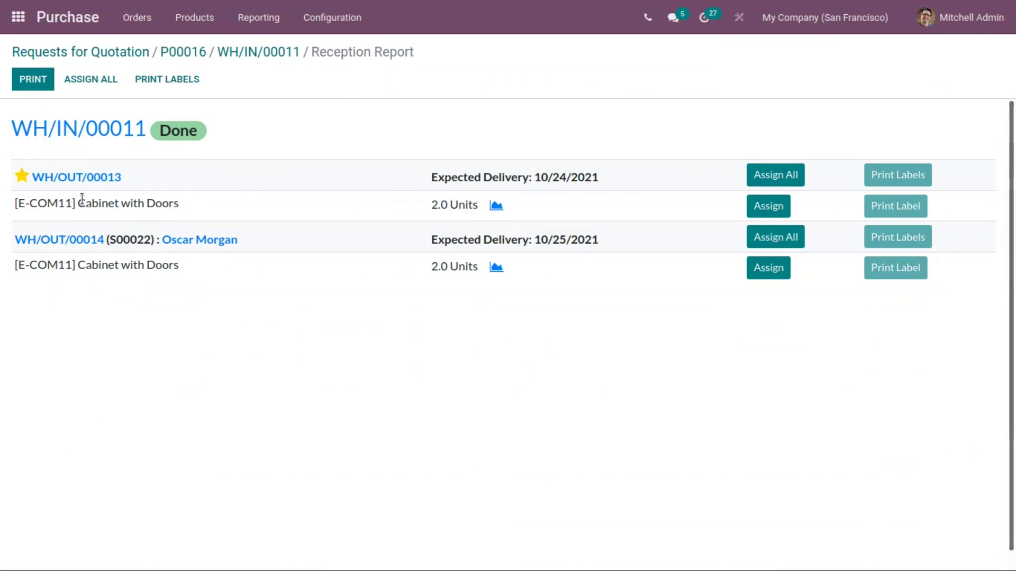
# Open delivery order WH/OUT/00013 from the reception report.
pyautogui.click(109, 176)
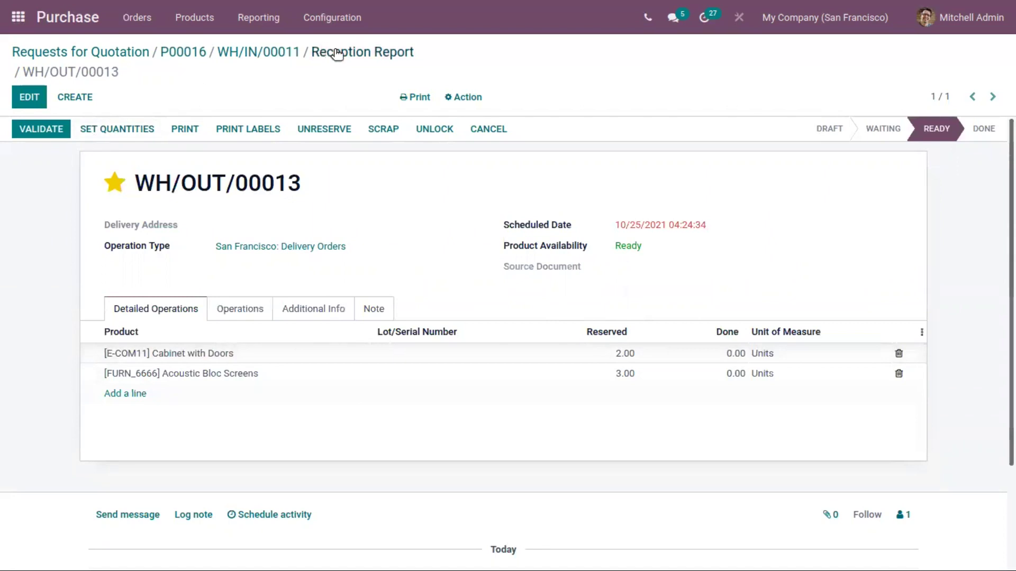
# Go back through WH/IN/00011 and P00016 to the Requests for Quotation list.
pyautogui.click(277, 58)
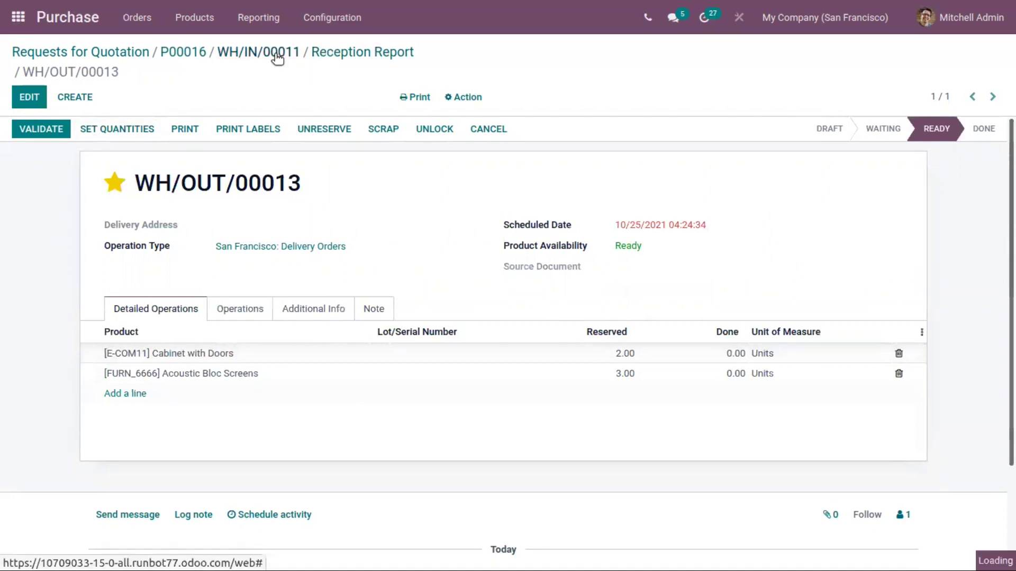
pyautogui.click(187, 55)
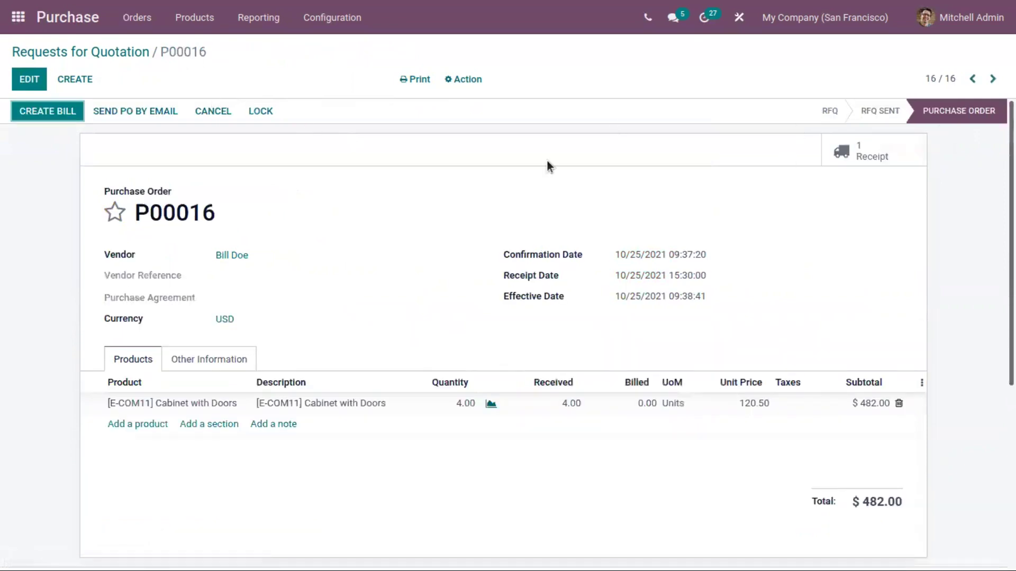
pyautogui.click(115, 51)
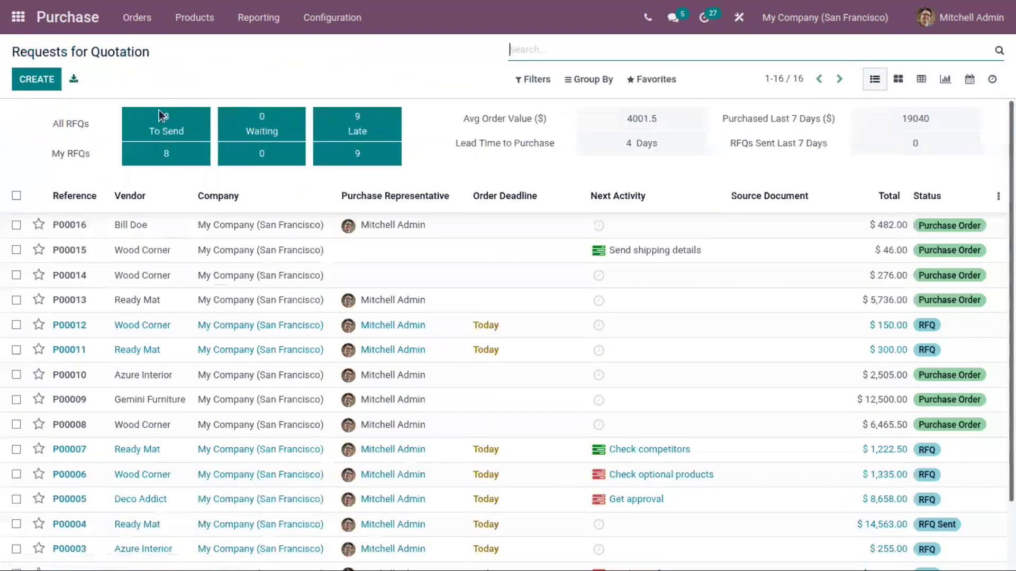
# Open the reception report for P00016's receipt WH/IN/00011.
pyautogui.click(165, 225)
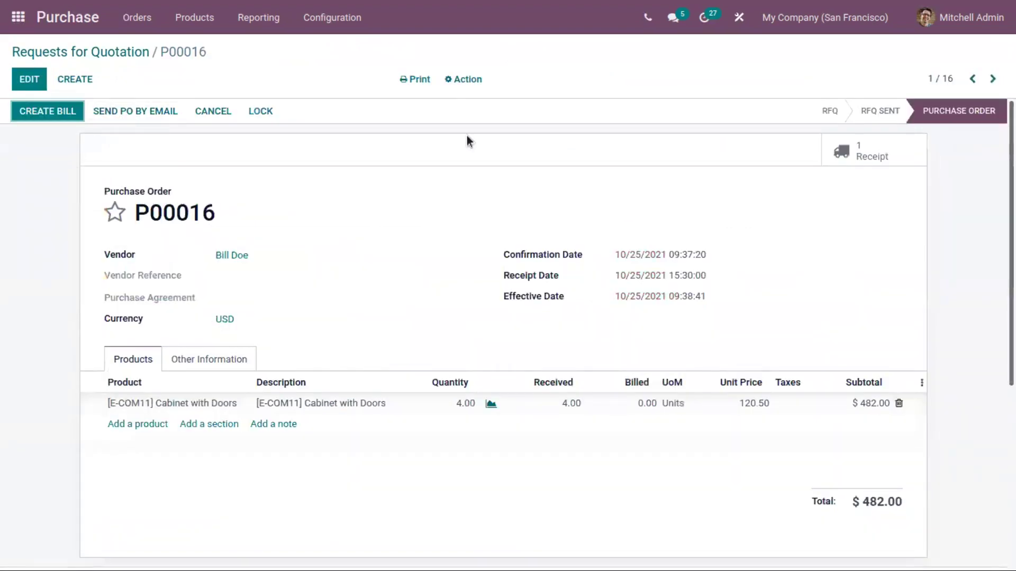
pyautogui.click(865, 144)
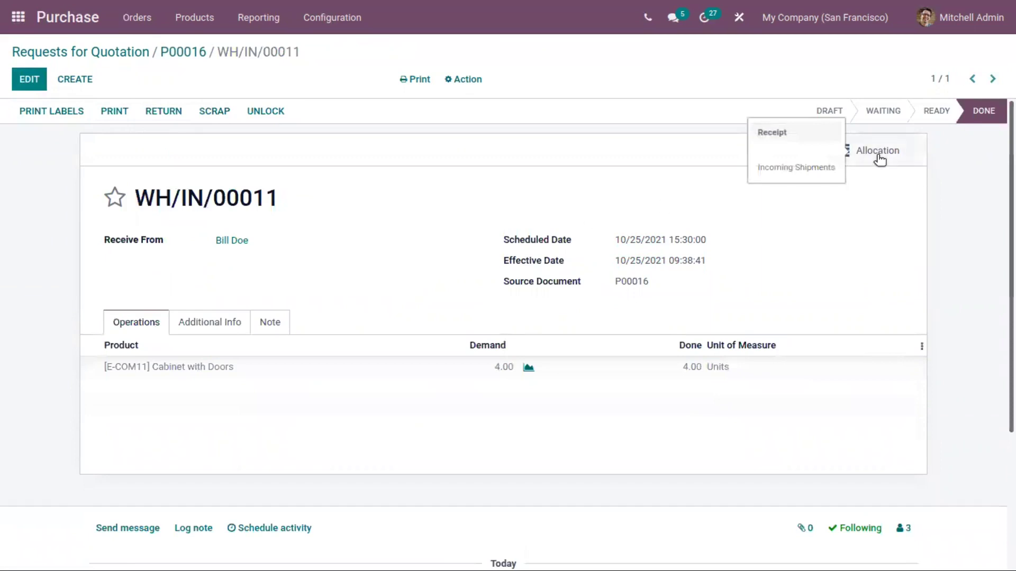
pyautogui.click(878, 153)
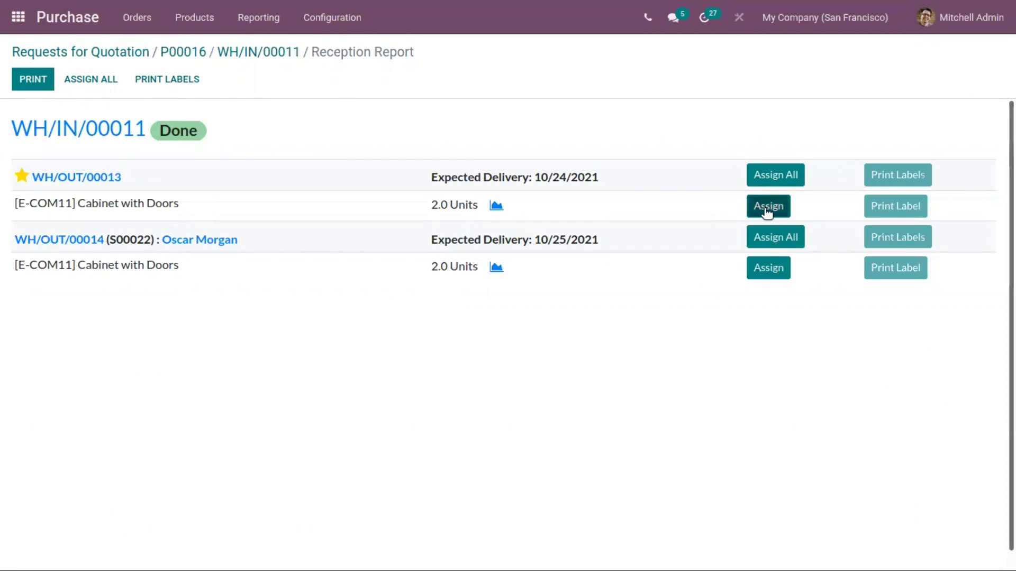
# Toggle the cabinet allocation on WH/OUT/00013, leave it unassigned, and reopen WH/IN/00011's report.
pyautogui.click(775, 173)
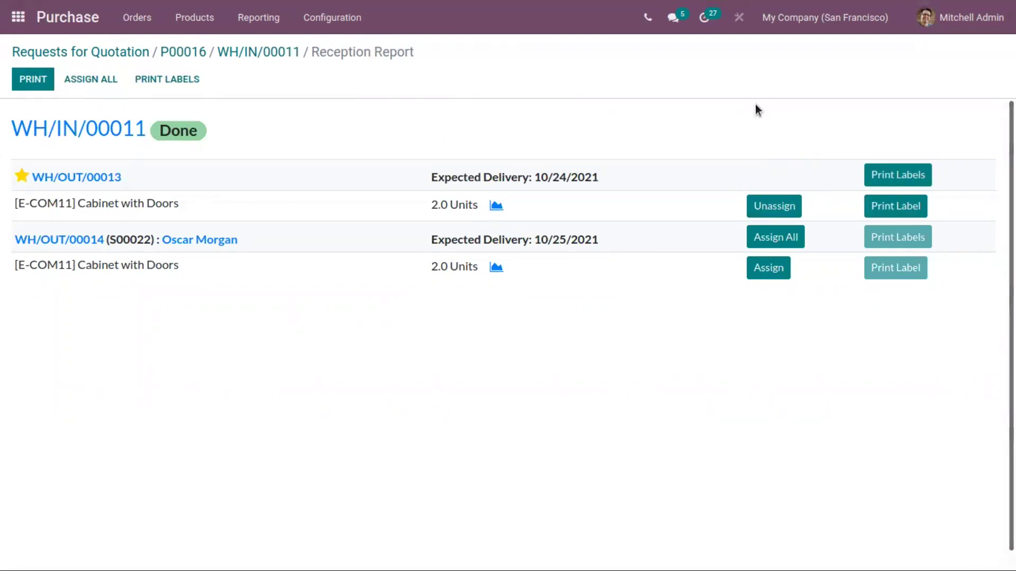
pyautogui.click(783, 207)
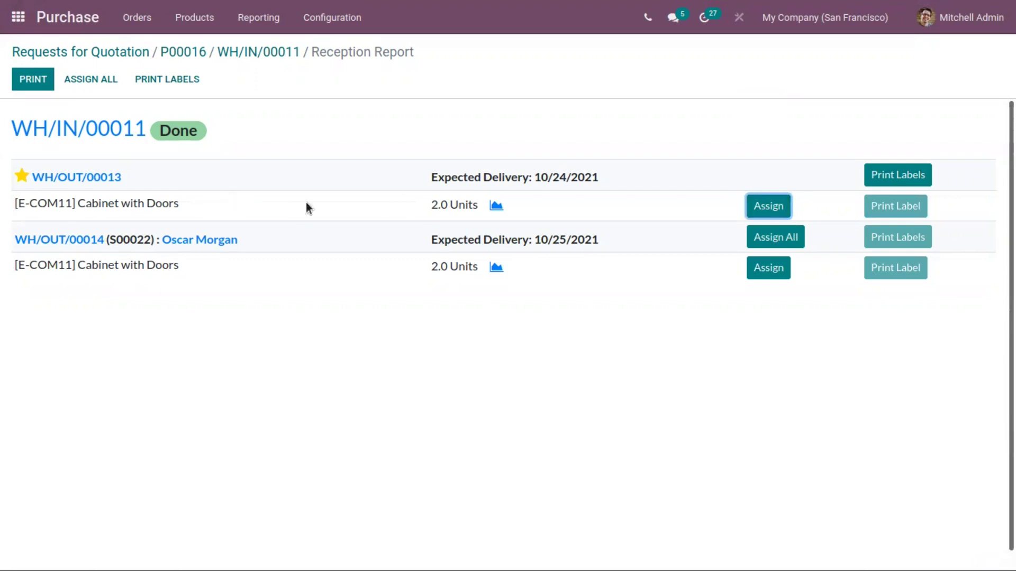
pyautogui.click(782, 212)
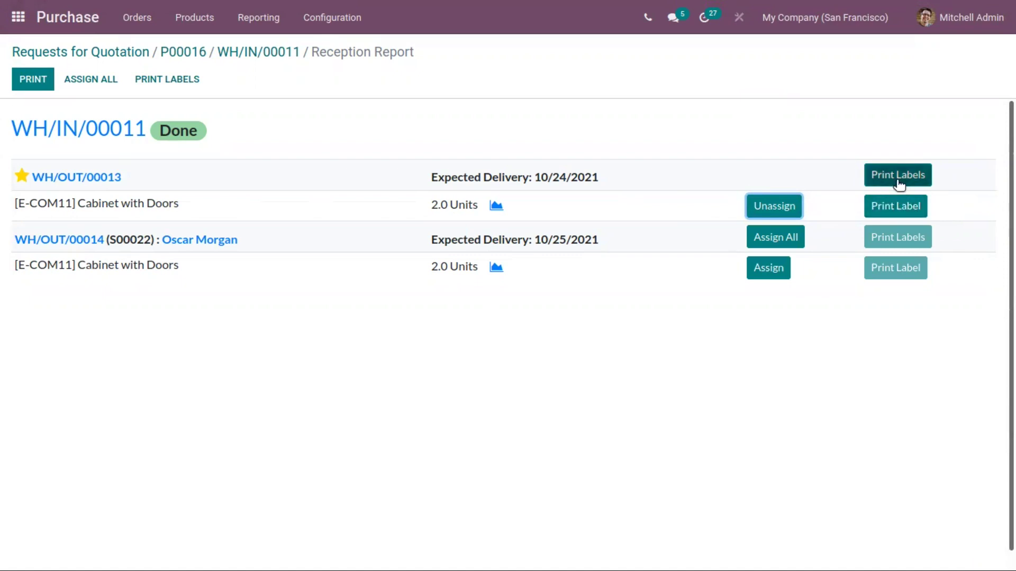
pyautogui.click(791, 207)
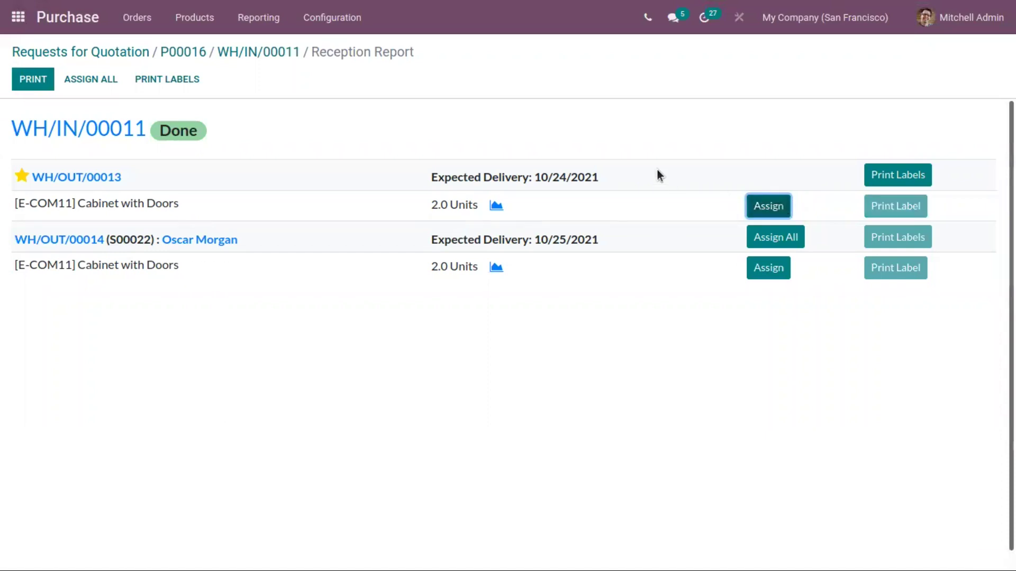
pyautogui.click(242, 55)
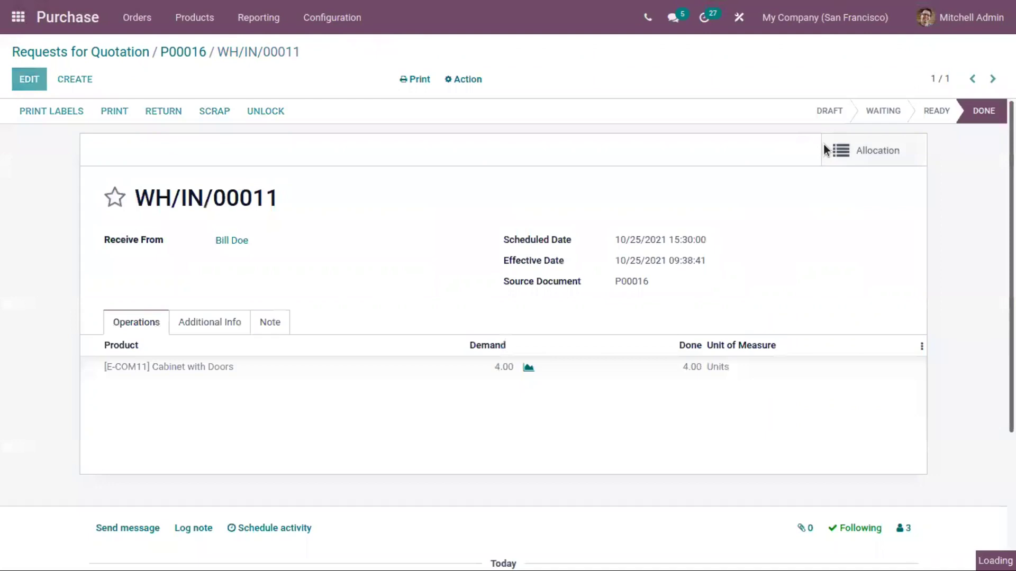
pyautogui.click(827, 150)
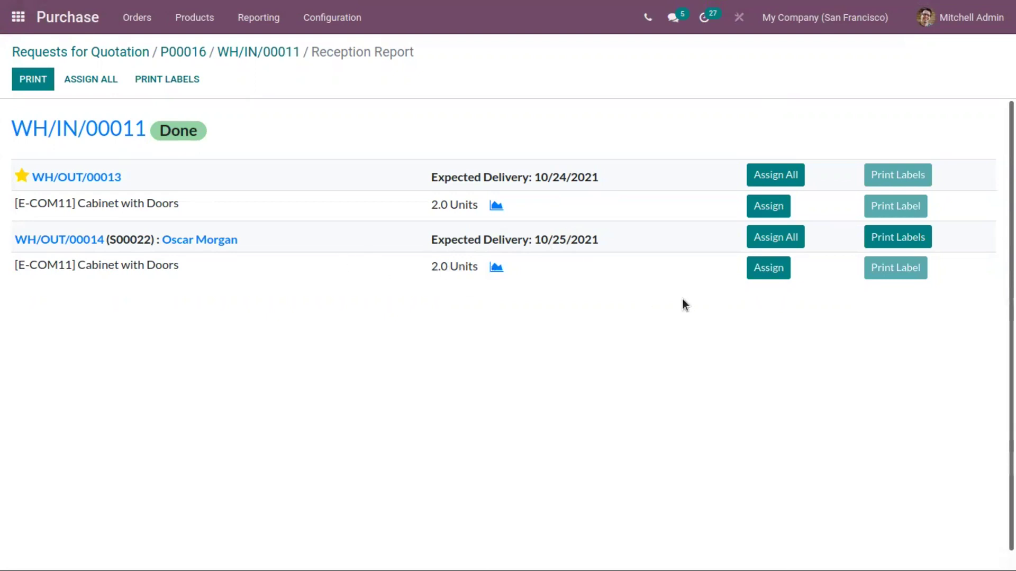
# Check delivery WH/OUT/00014, assign it 2 received cabinets, and return to WH/IN/00011.
pyautogui.click(94, 241)
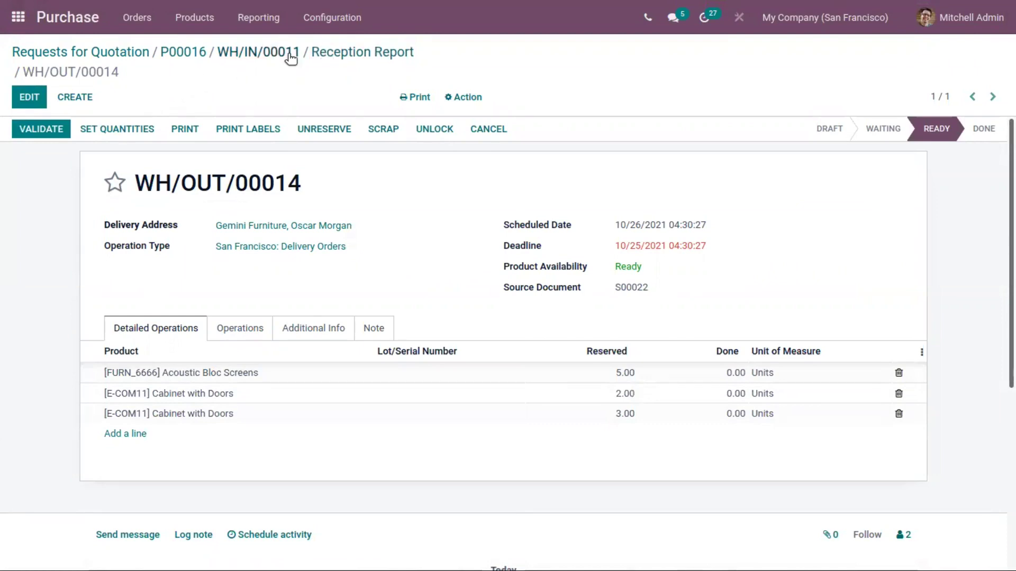
pyautogui.click(340, 52)
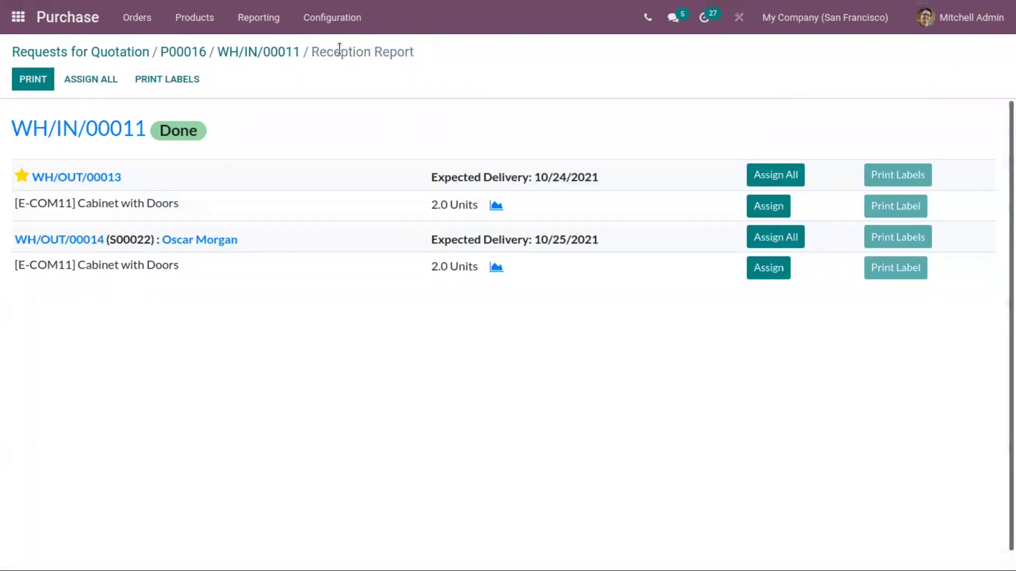
pyautogui.click(768, 268)
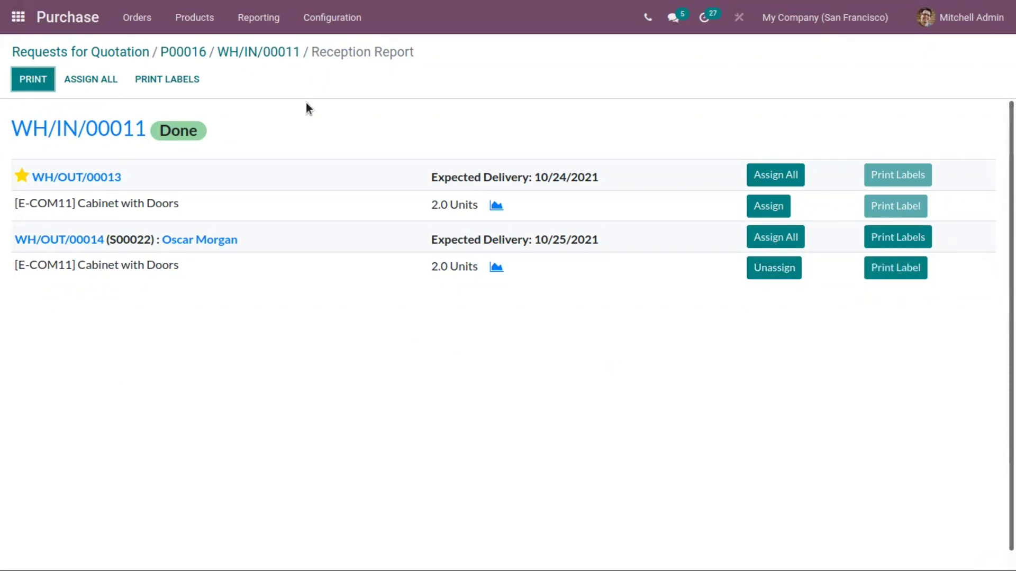
pyautogui.click(258, 51)
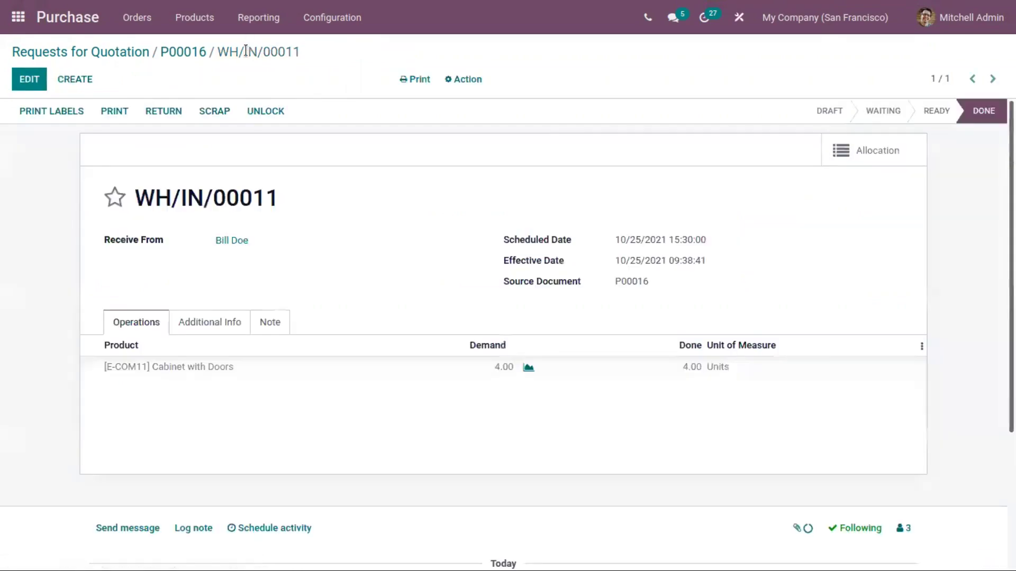
# Create and confirm P00017 from Bloem GmbH for 3 [FURN_5800] Cable Management Box at 90.00.
pyautogui.click(110, 58)
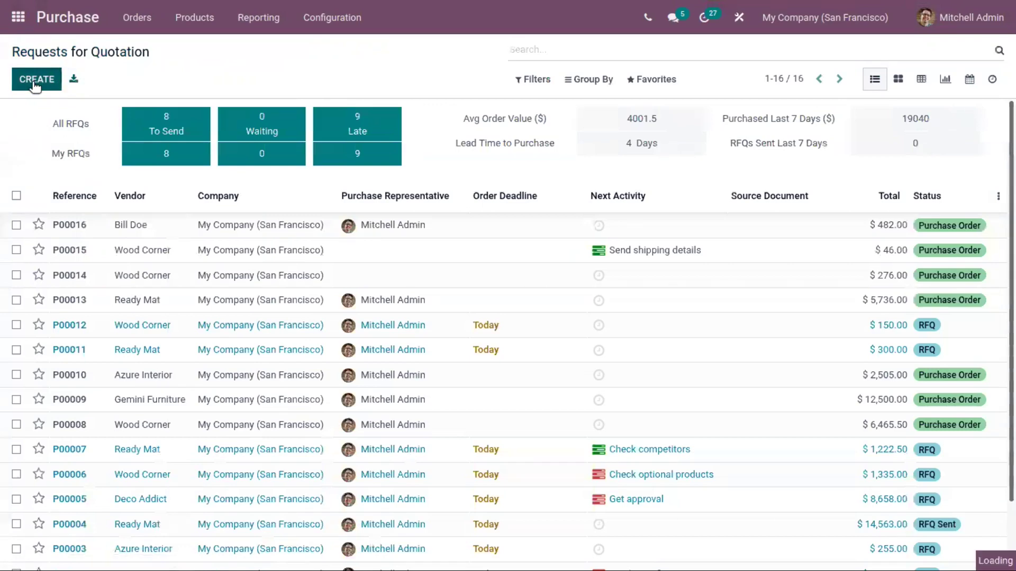
pyautogui.click(35, 80)
pyautogui.click(236, 224)
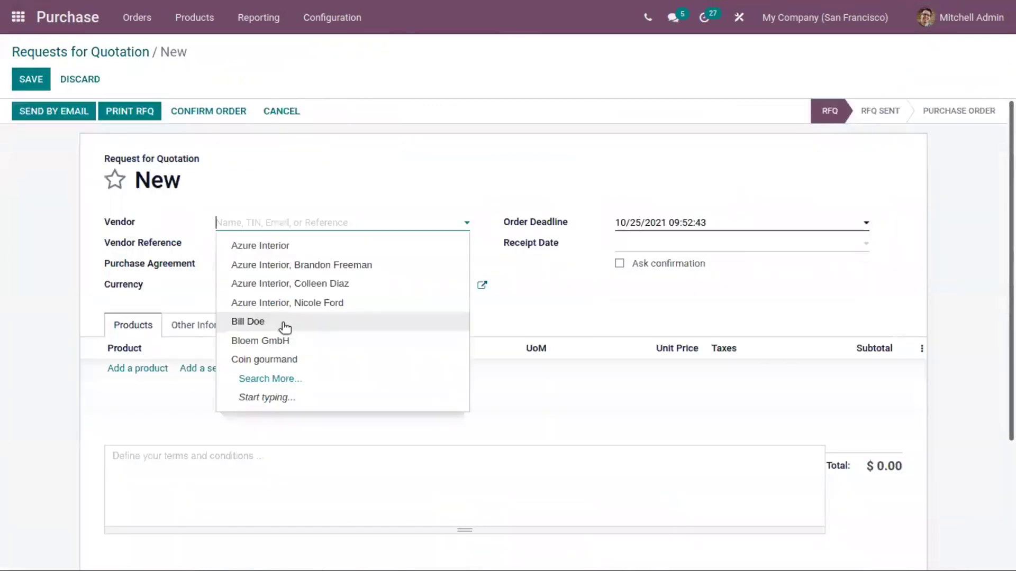
pyautogui.click(291, 340)
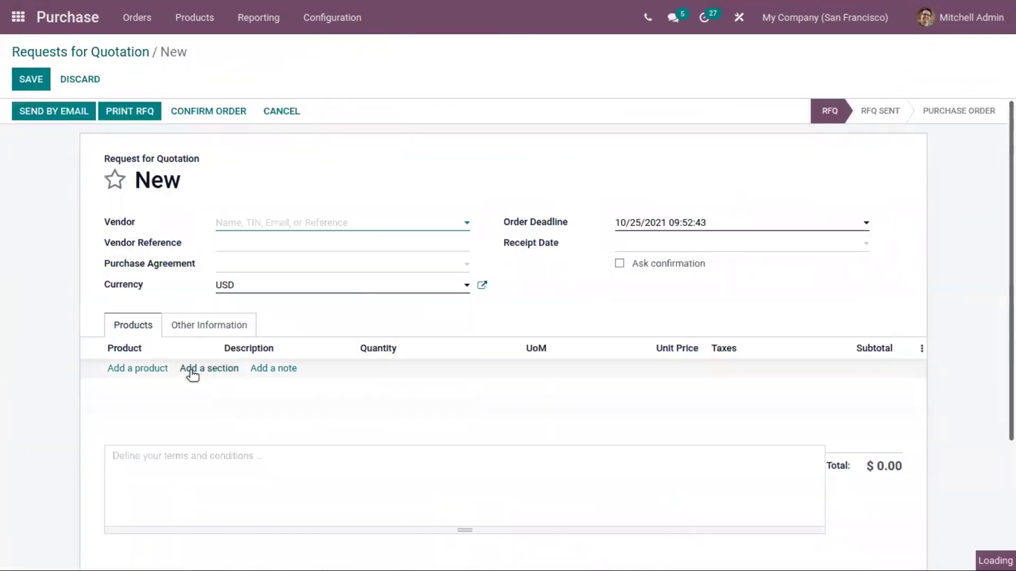
pyautogui.click(150, 370)
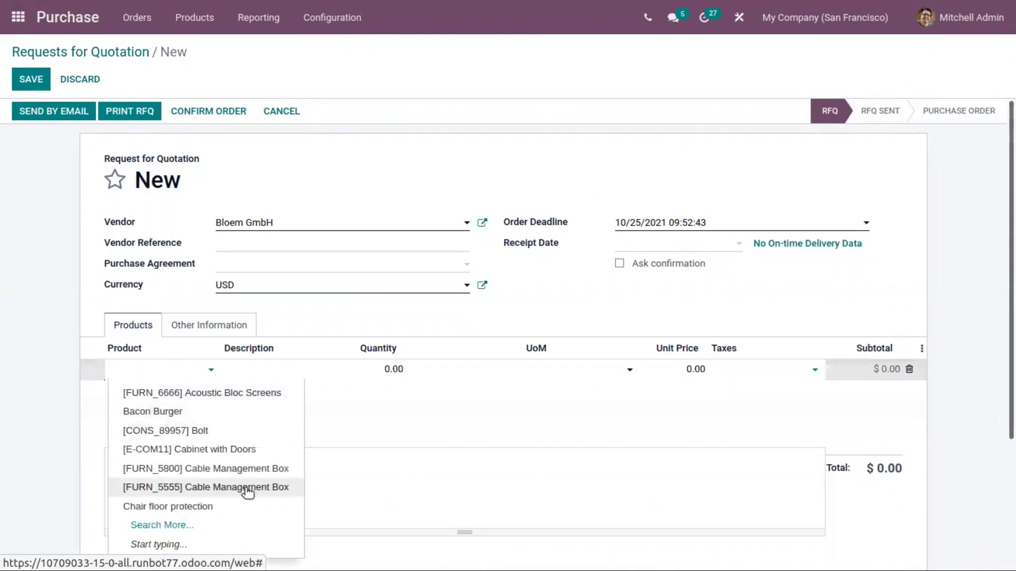
pyautogui.click(252, 468)
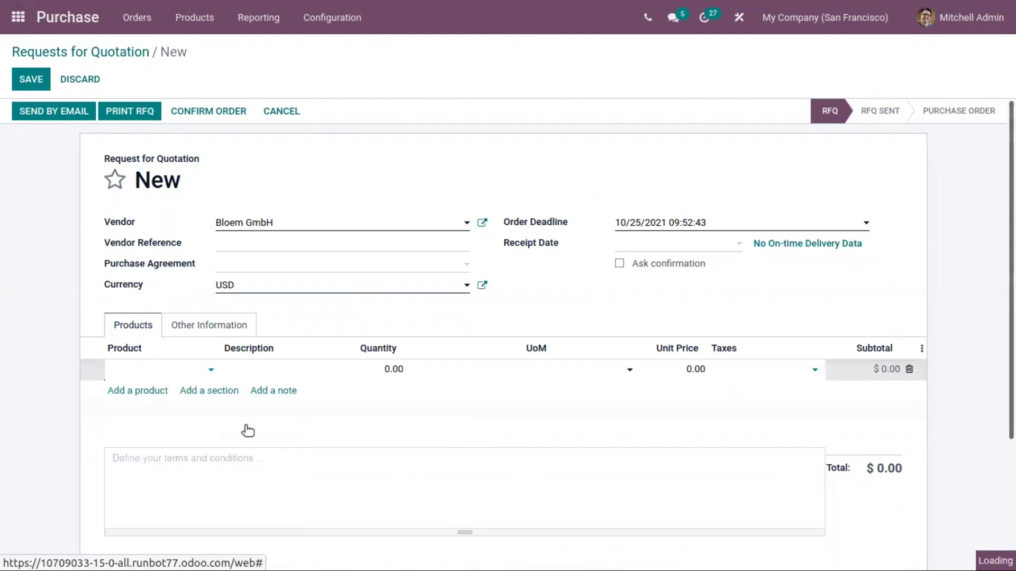
pyautogui.click(395, 368)
pyautogui.write('3')
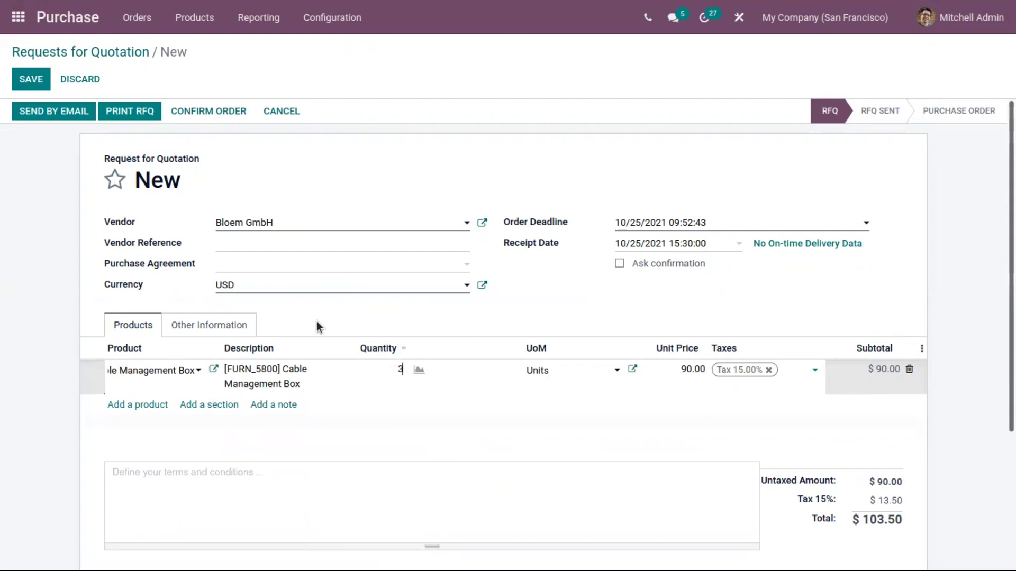
pyautogui.click(182, 108)
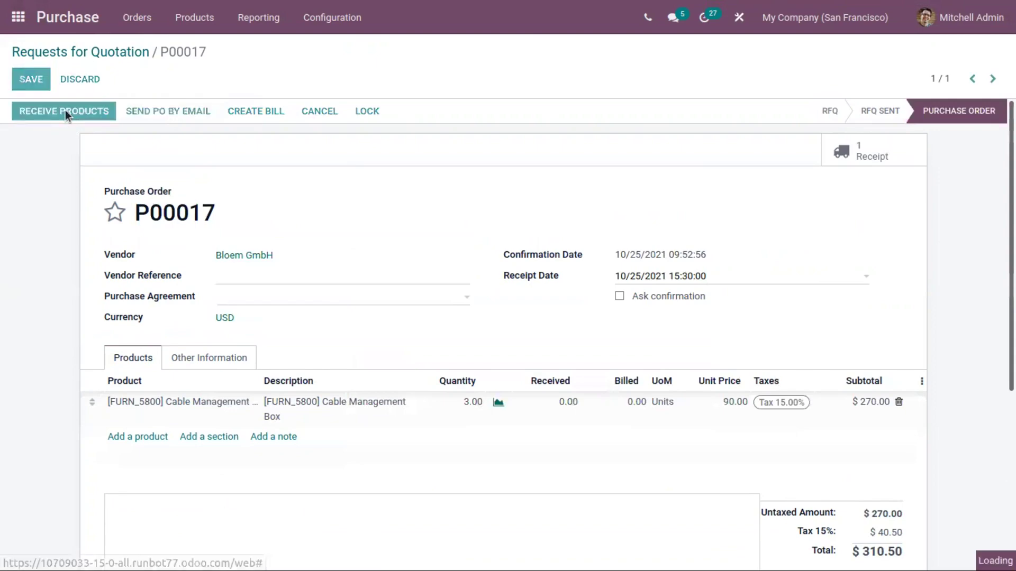
# Open receipt WH/IN/00012, try to validate it, and dismiss the missing lot number error.
pyautogui.click(65, 112)
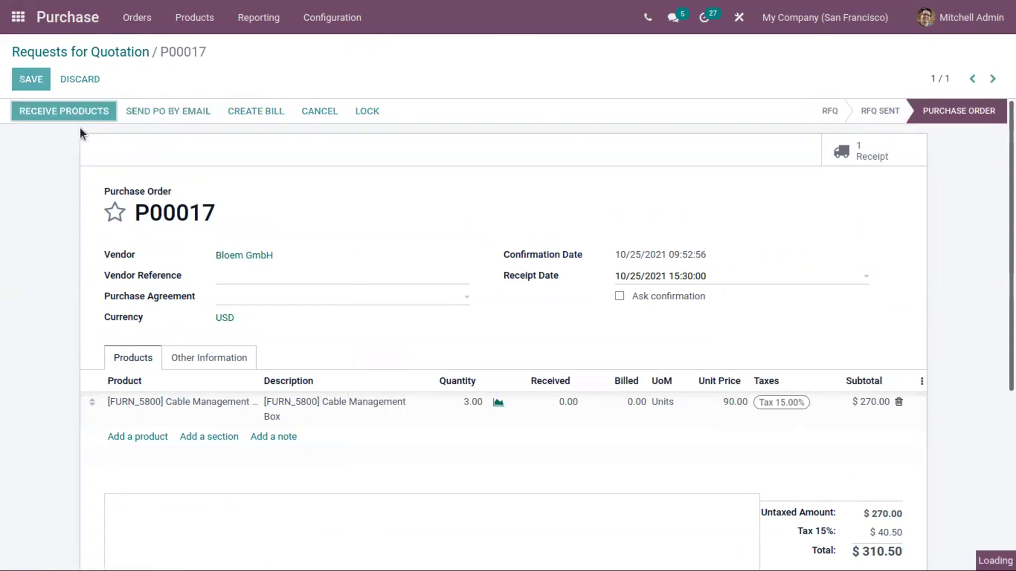
pyautogui.click(42, 112)
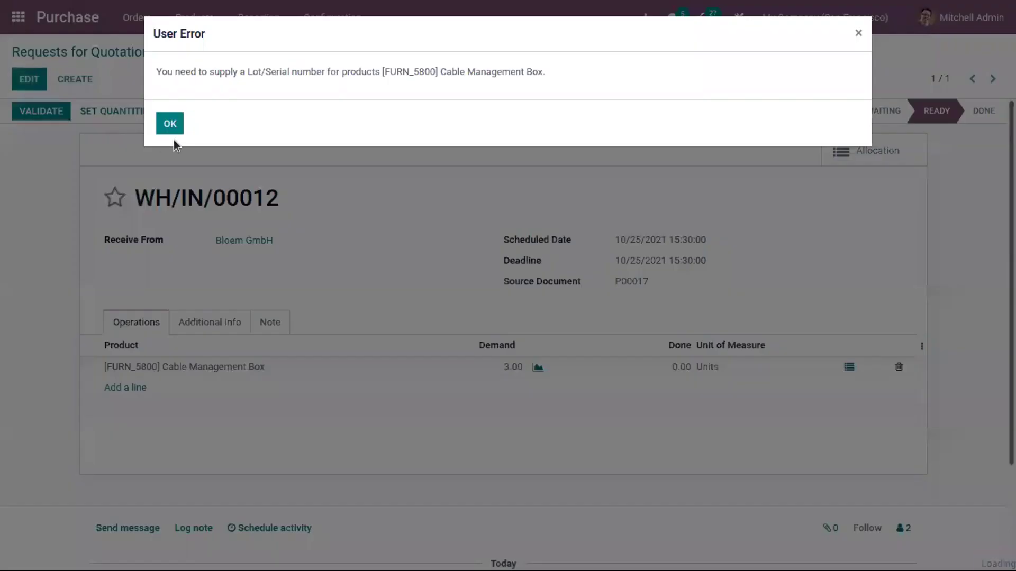
pyautogui.click(172, 127)
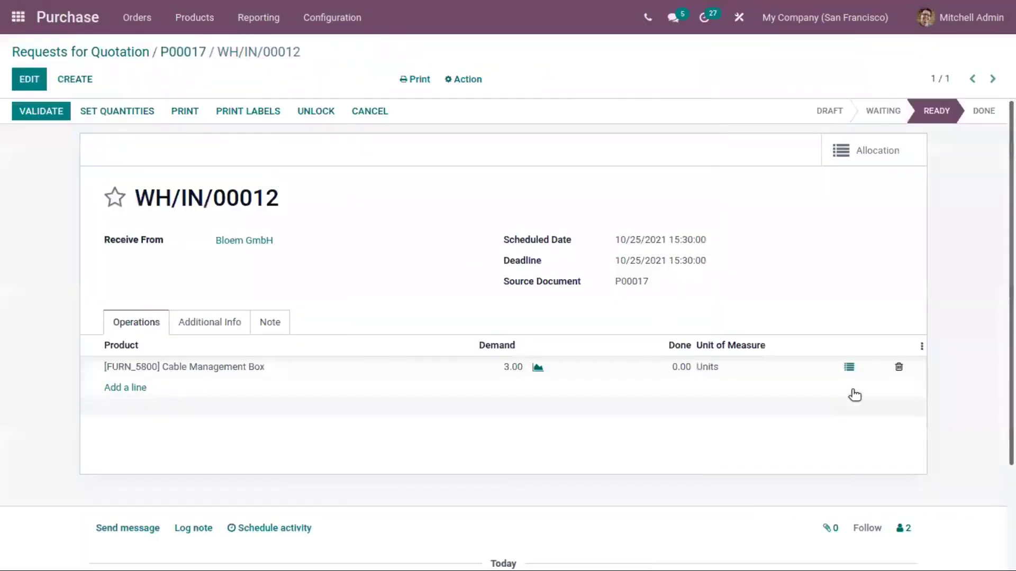
# Add lot lot56 with 3 done boxes in the detailed operations, then validate again.
pyautogui.click(831, 369)
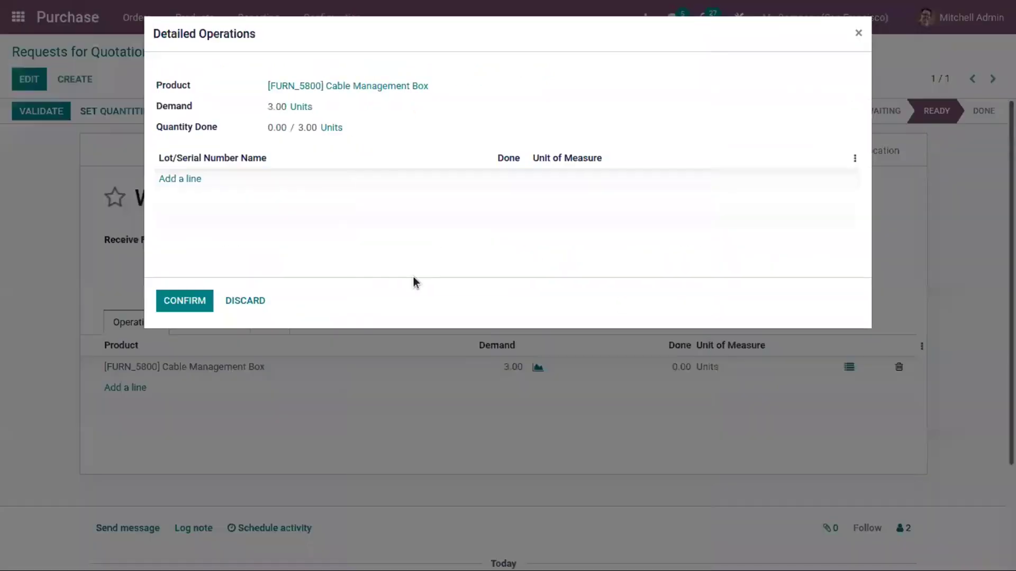
pyautogui.click(189, 180)
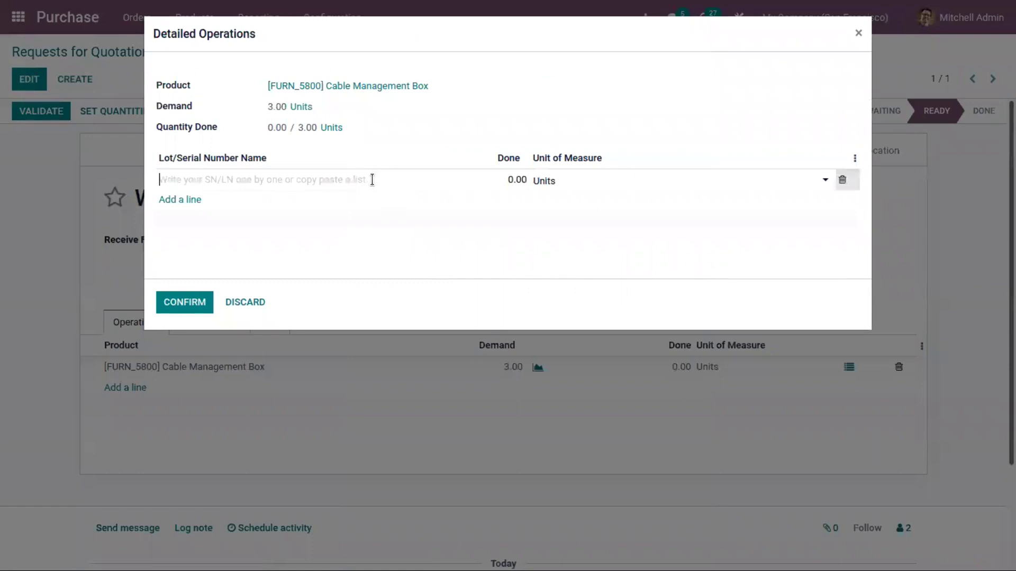
pyautogui.write('lot56')
pyautogui.click(509, 179)
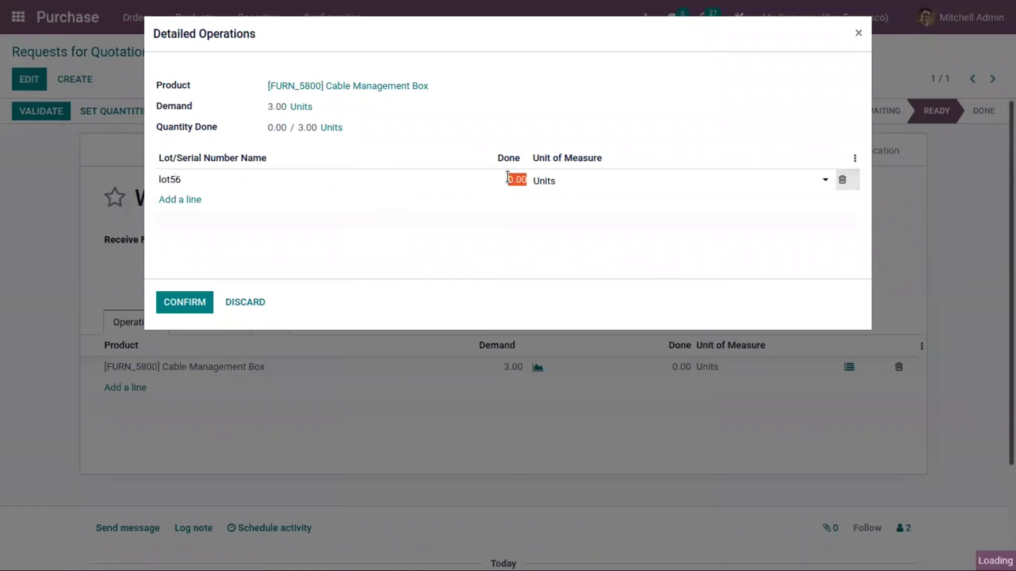
pyautogui.write('3')
pyautogui.click(211, 302)
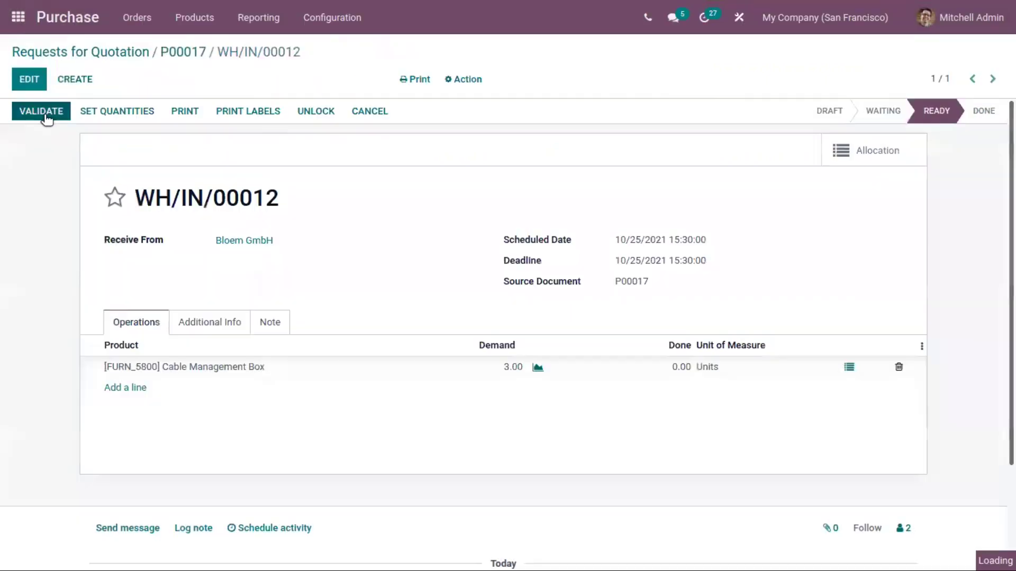
pyautogui.click(34, 115)
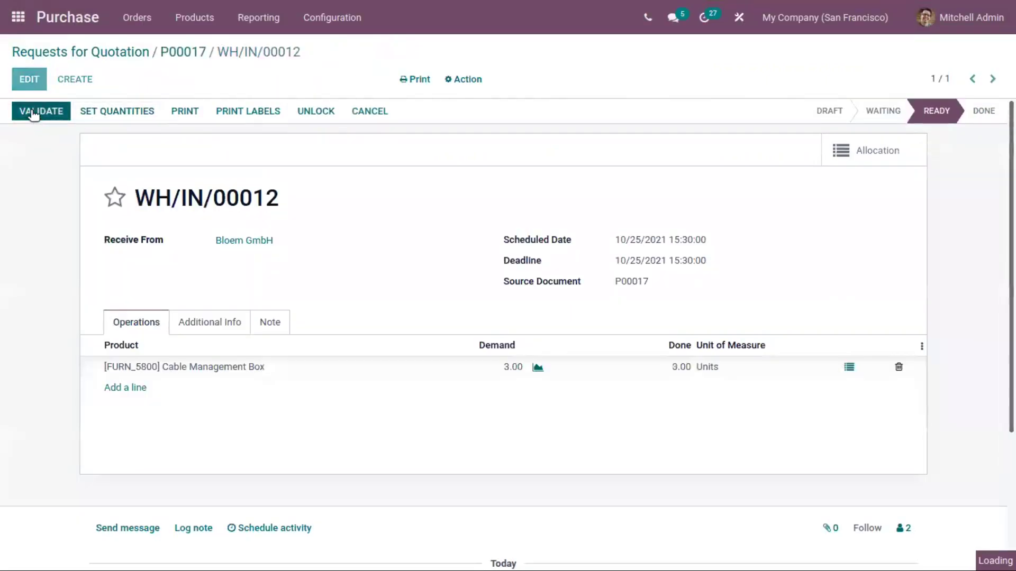
# View WH/IN/00012's reception report, which needs no allocation, then return to the receipt.
pyautogui.click(836, 153)
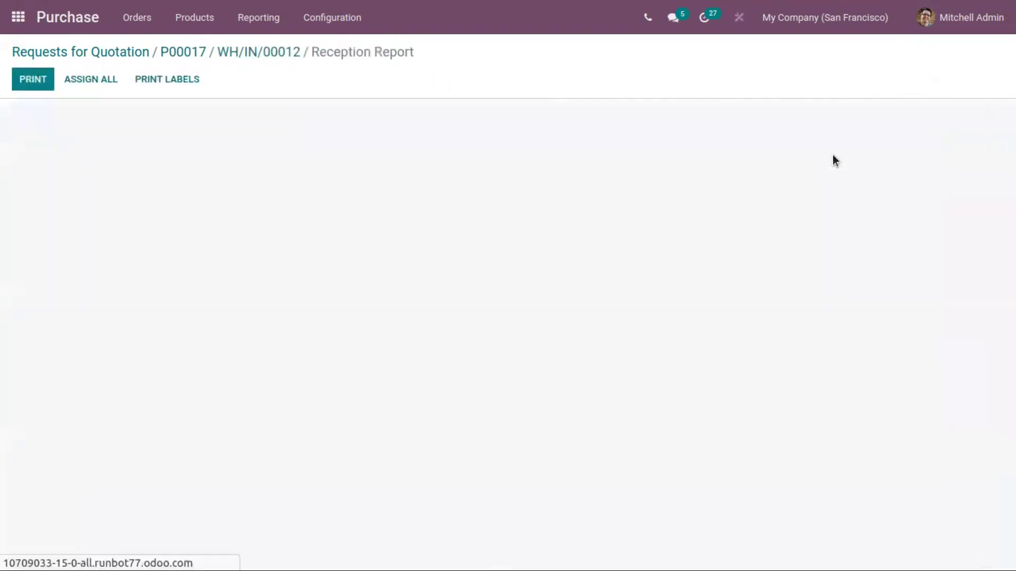
pyautogui.click(252, 50)
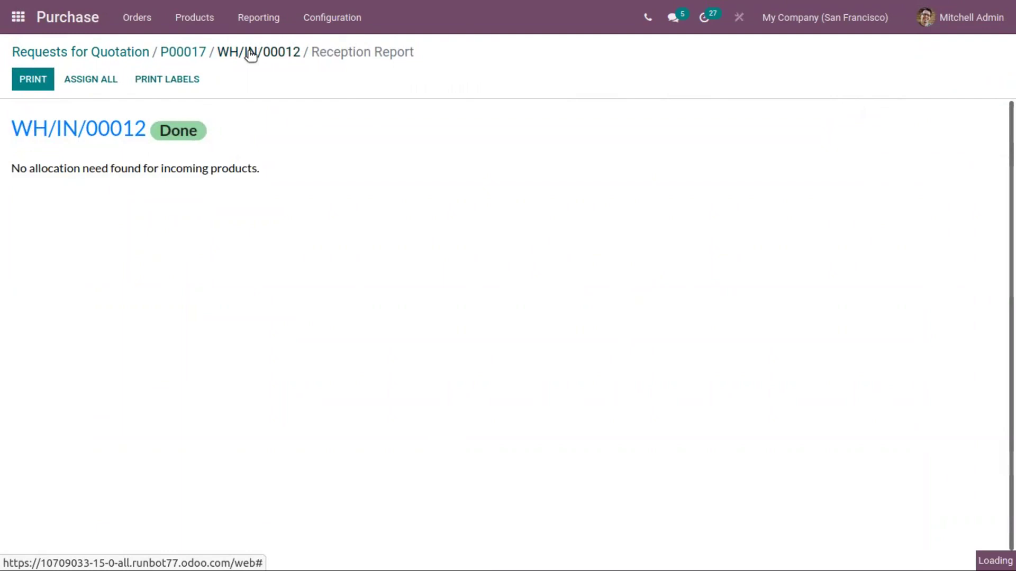